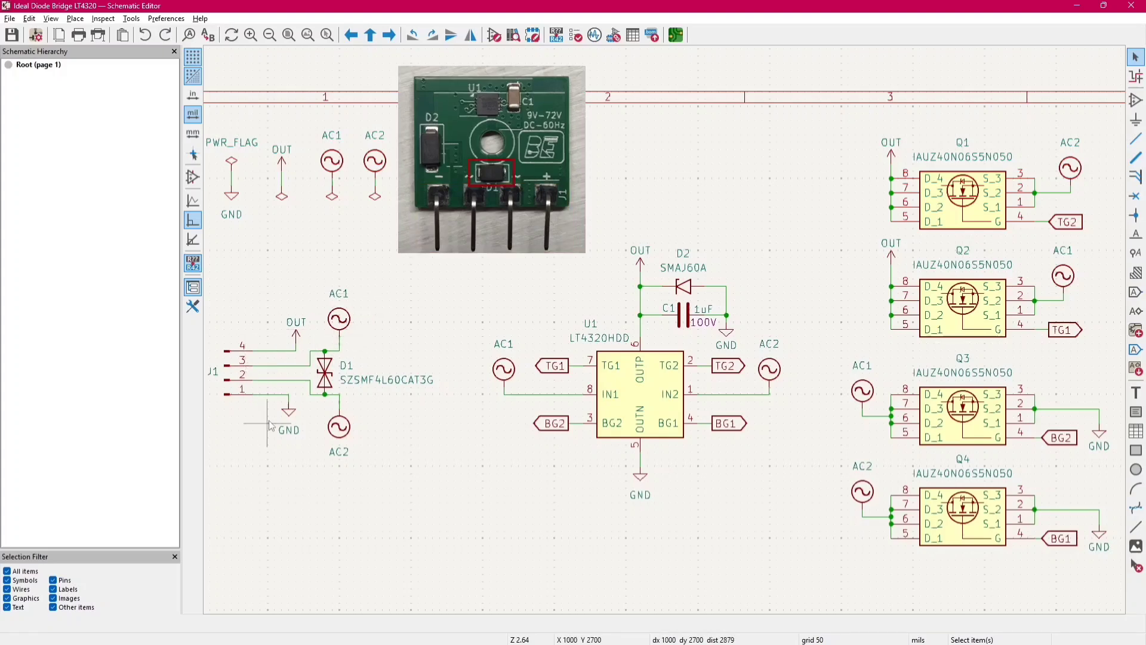
left_click(361, 362)
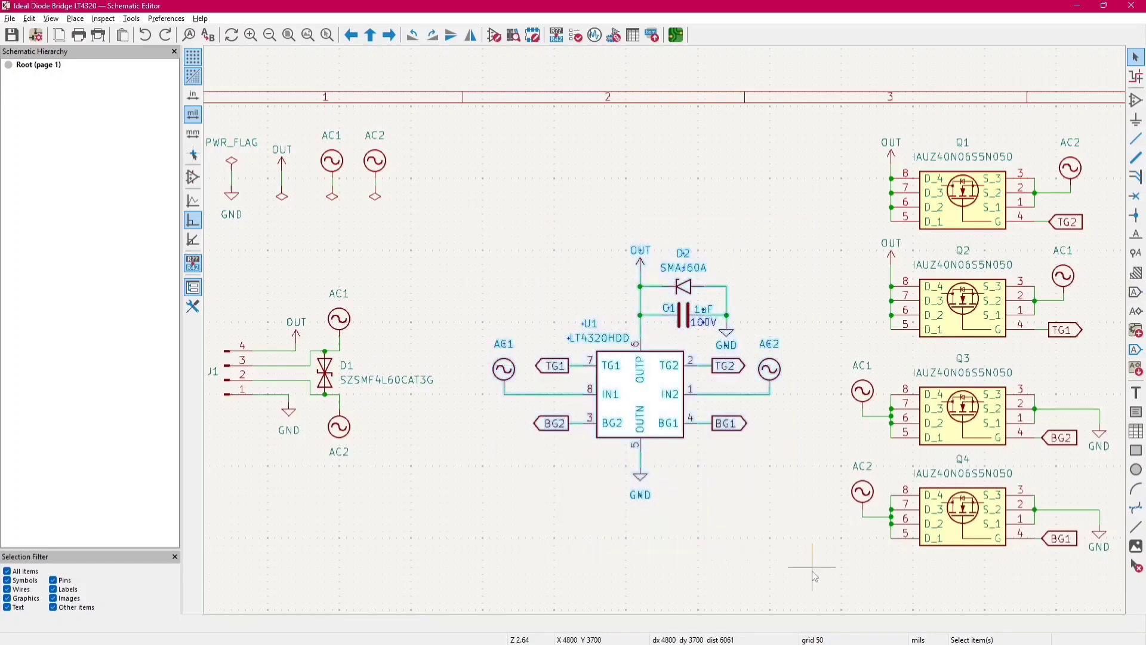
left_click(633, 187)
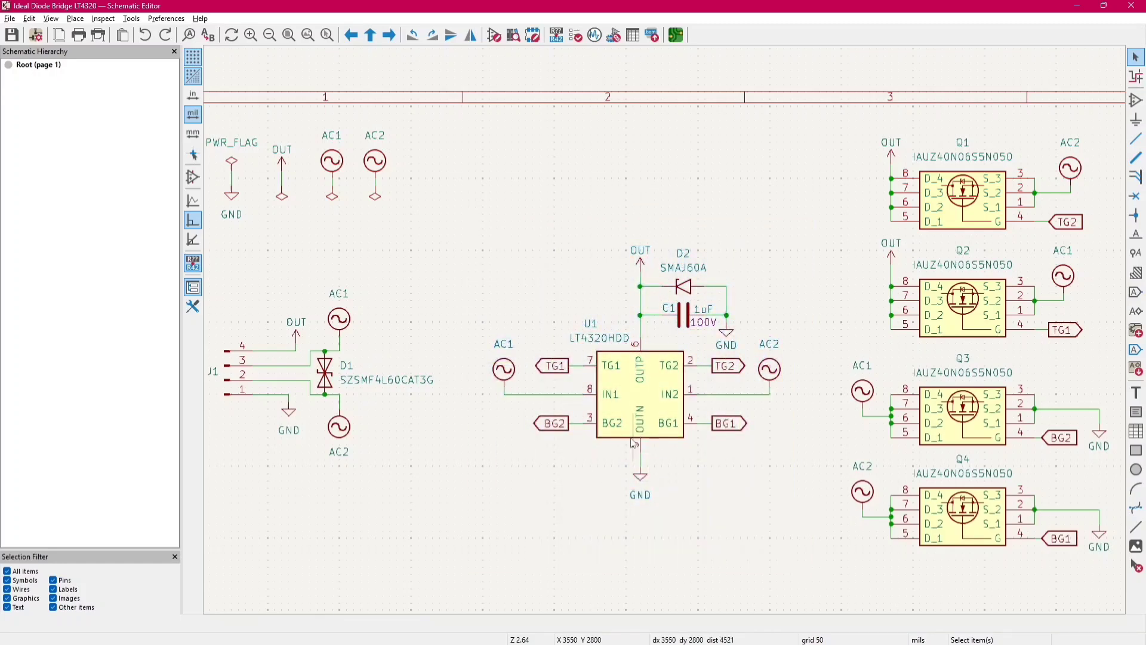
left_click_drag(869, 110, 1090, 618)
left_click(858, 235)
left_click(687, 320)
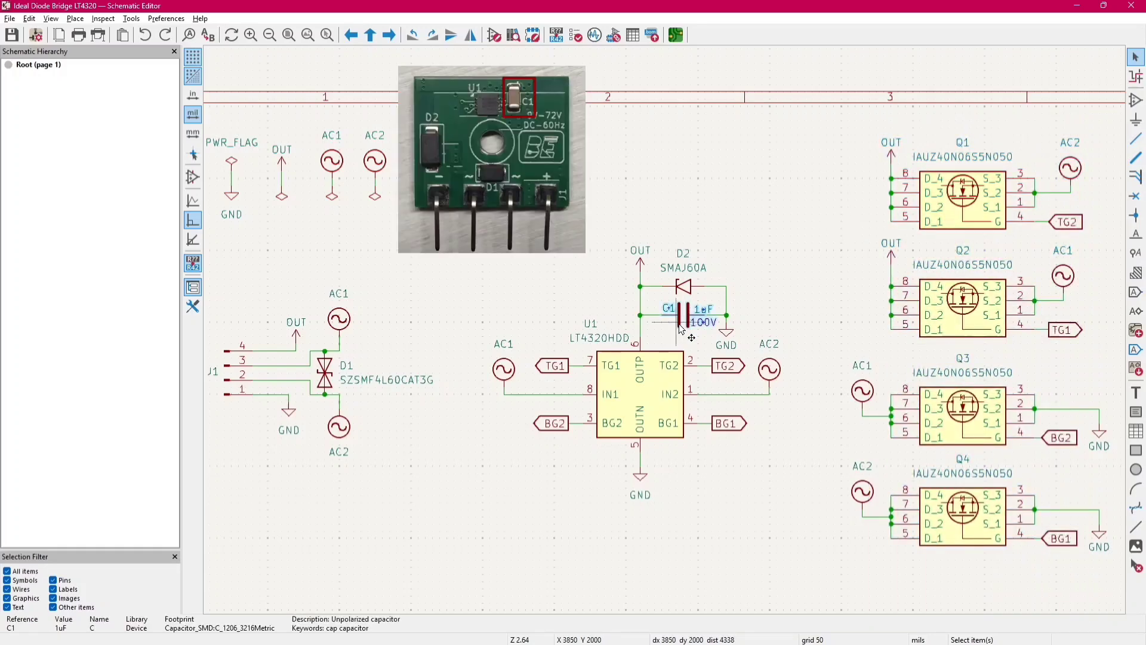
left_click(684, 286)
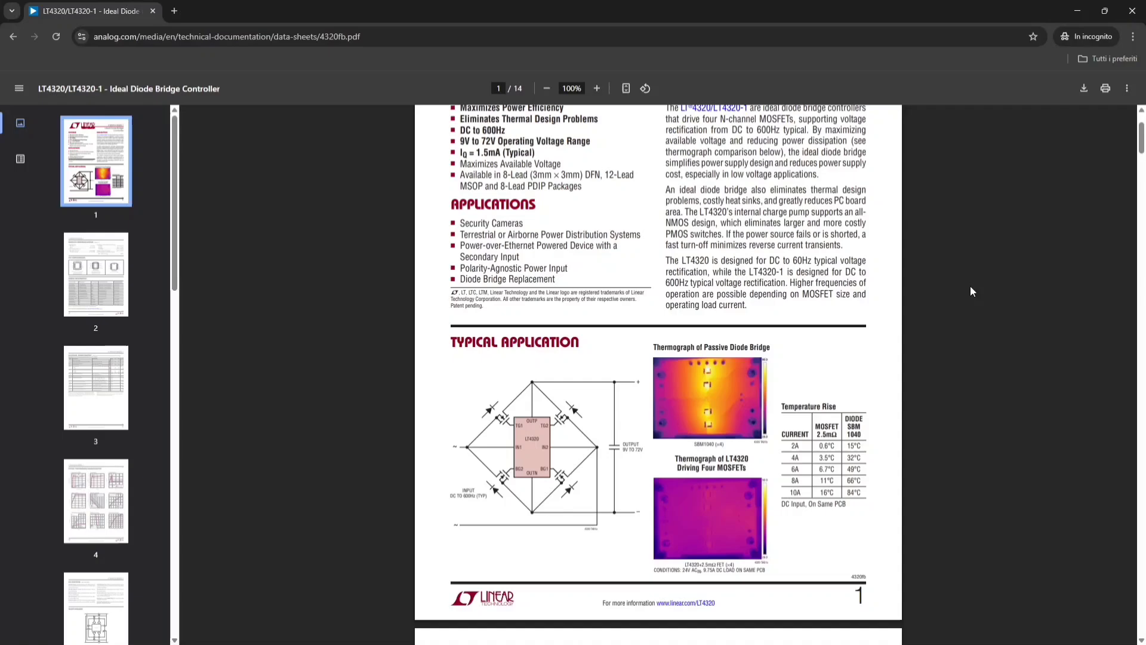
Scroll through the LT4320 datasheet and the DC1902B demo manual to its page-2 quick start procedure.
scroll(971, 287, "down", 4)
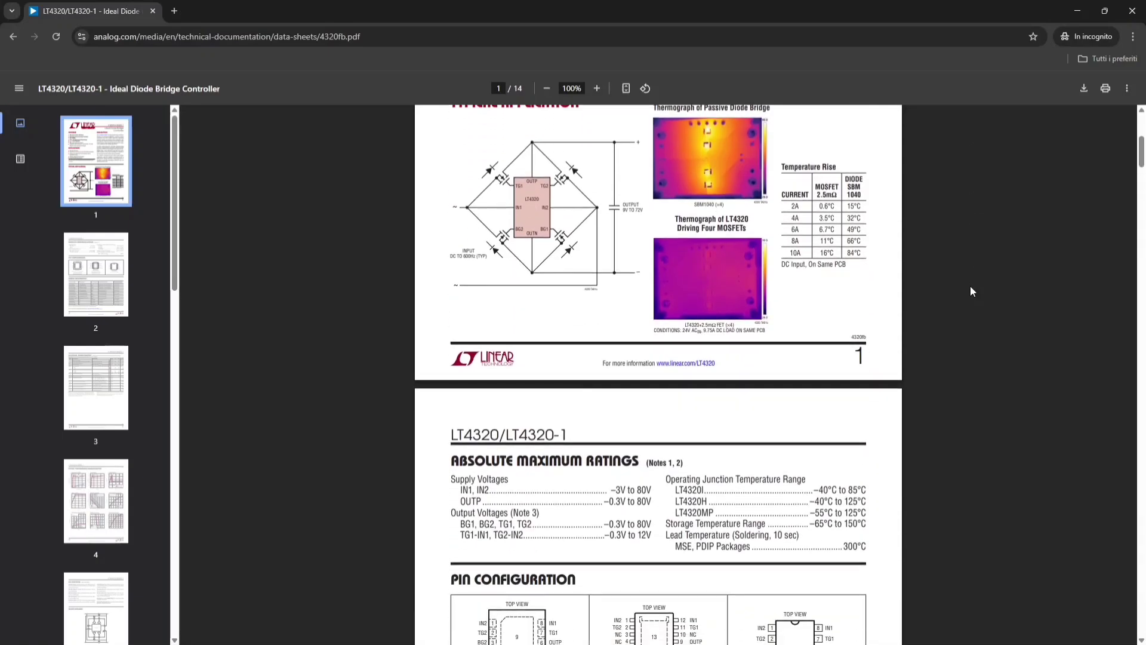
scroll(971, 288, "down", 5)
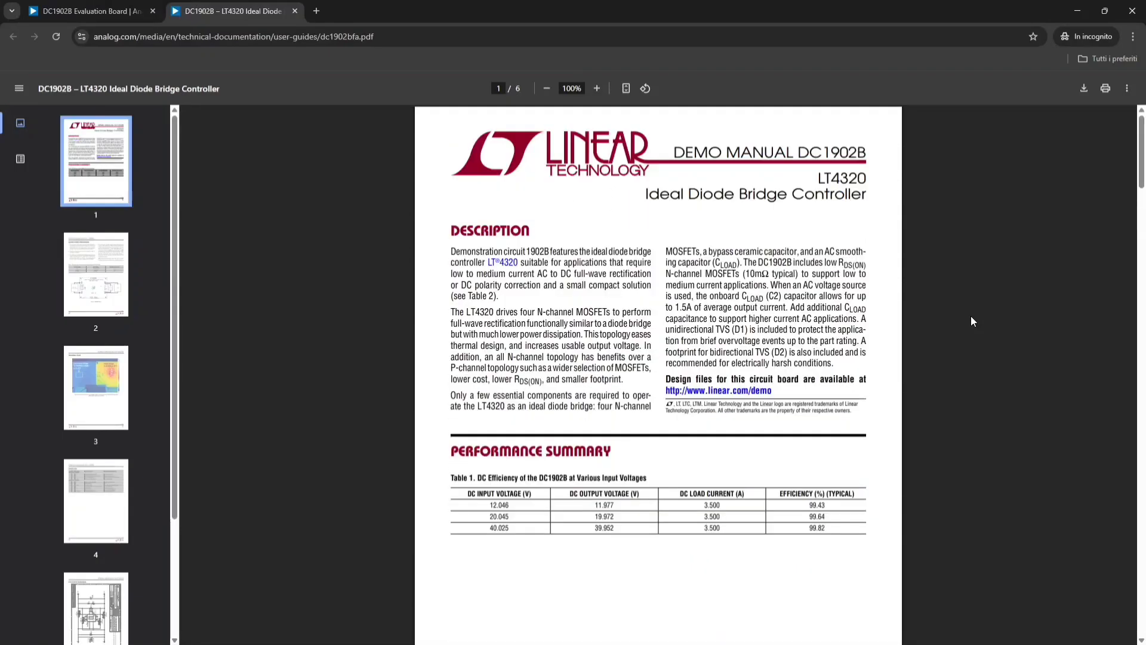
scroll(971, 322, "down", 4)
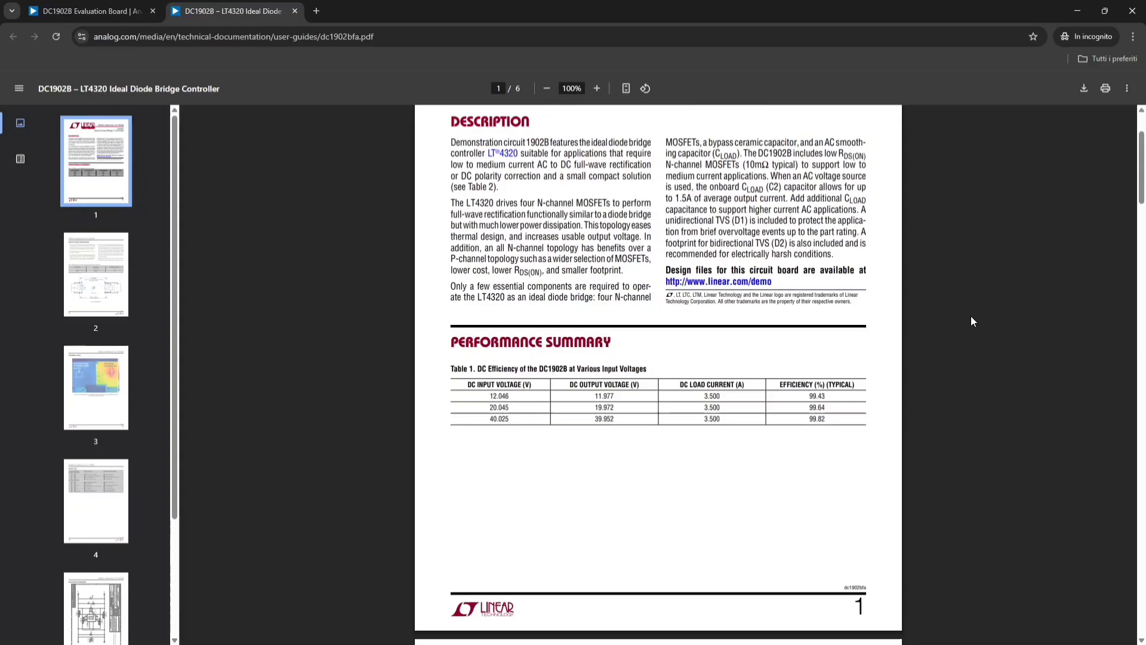
scroll(970, 321, "down", 4)
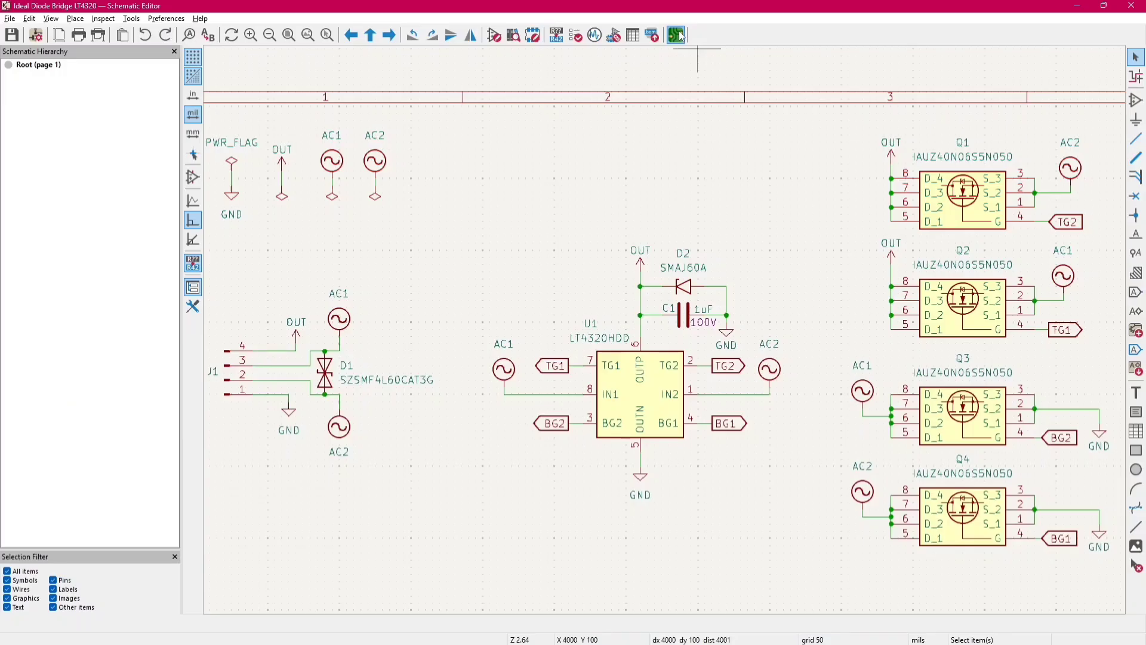
Open the ideal diode bridge board in PCB Editor and dismiss the older-version notice.
left_click(677, 35)
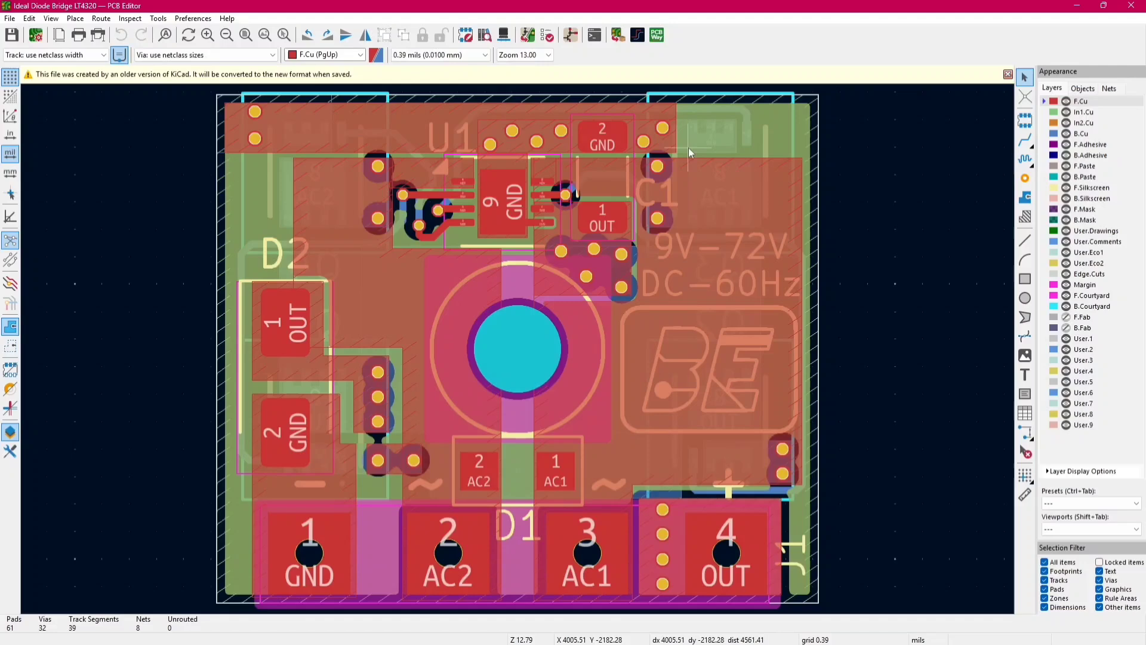
left_click(1007, 74)
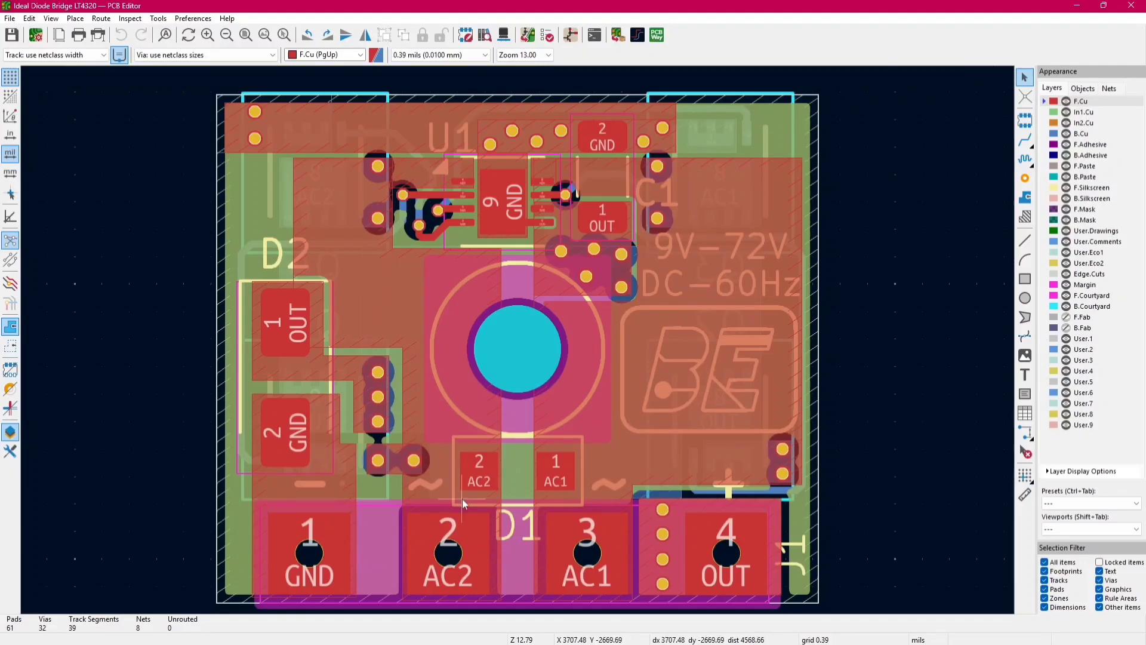
scroll(462, 499, "up", 3)
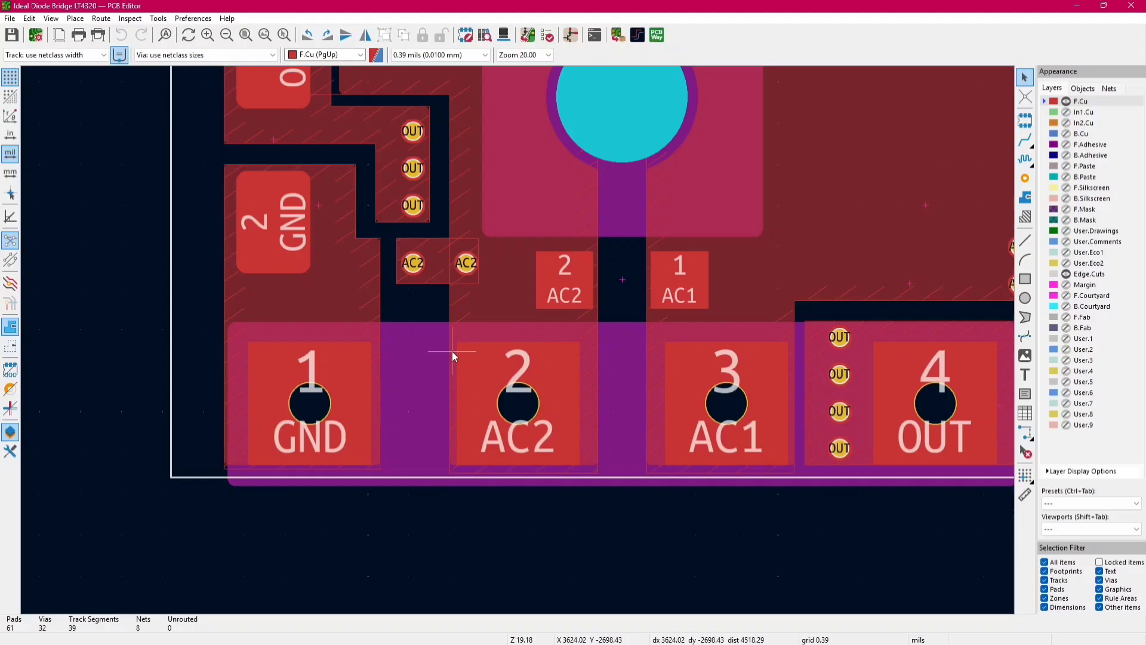
Inspect the GND copper zone and the D2 diode footprint, then clear the selection.
left_click(322, 371)
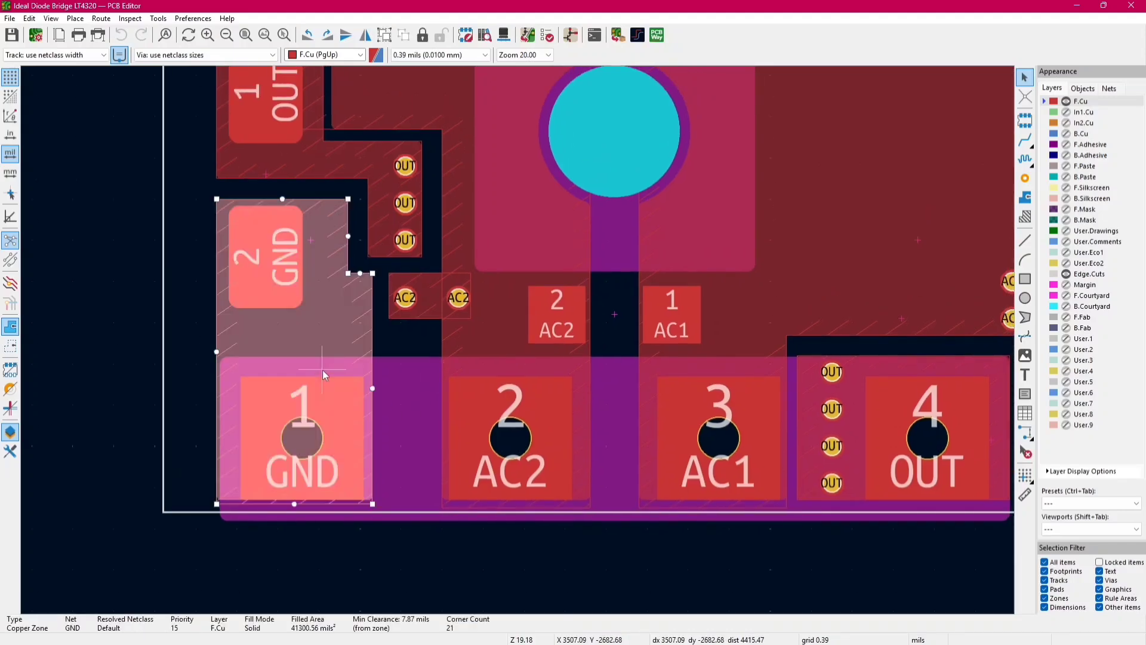
scroll(328, 289, "up", 3)
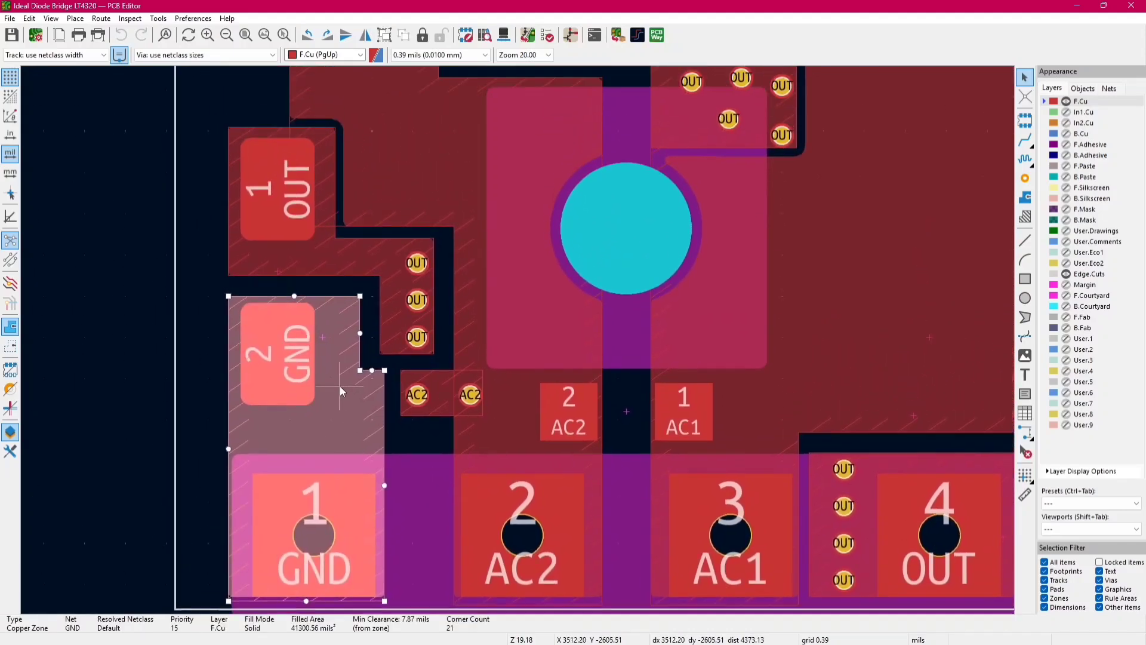
left_click(290, 275)
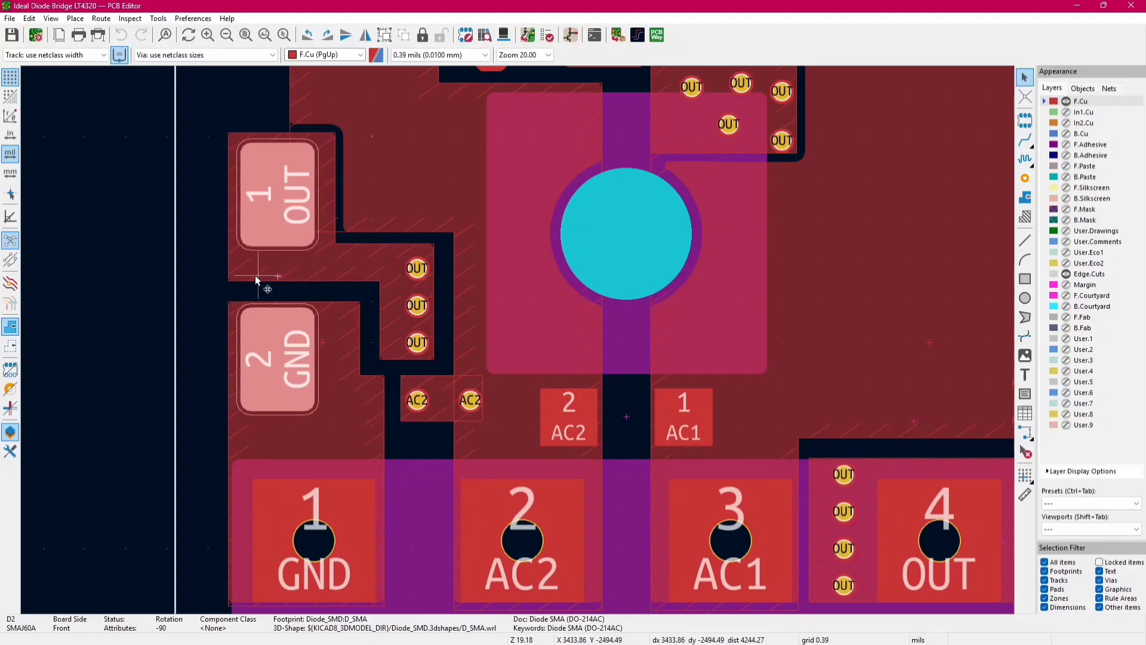
left_click(138, 270)
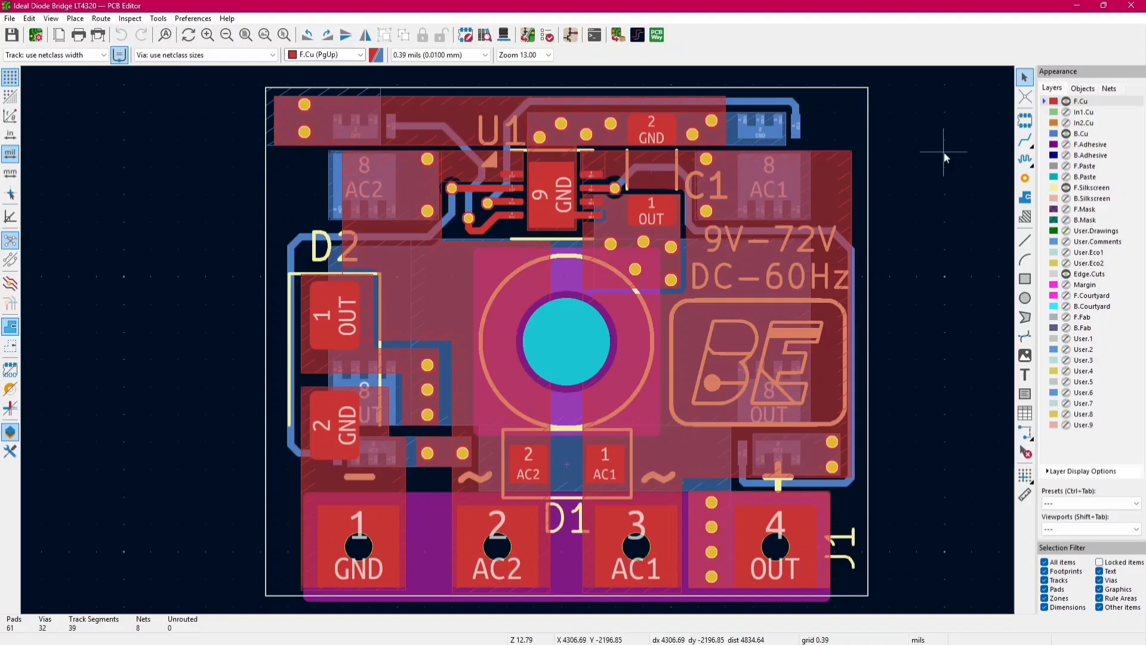
left_click(1075, 134)
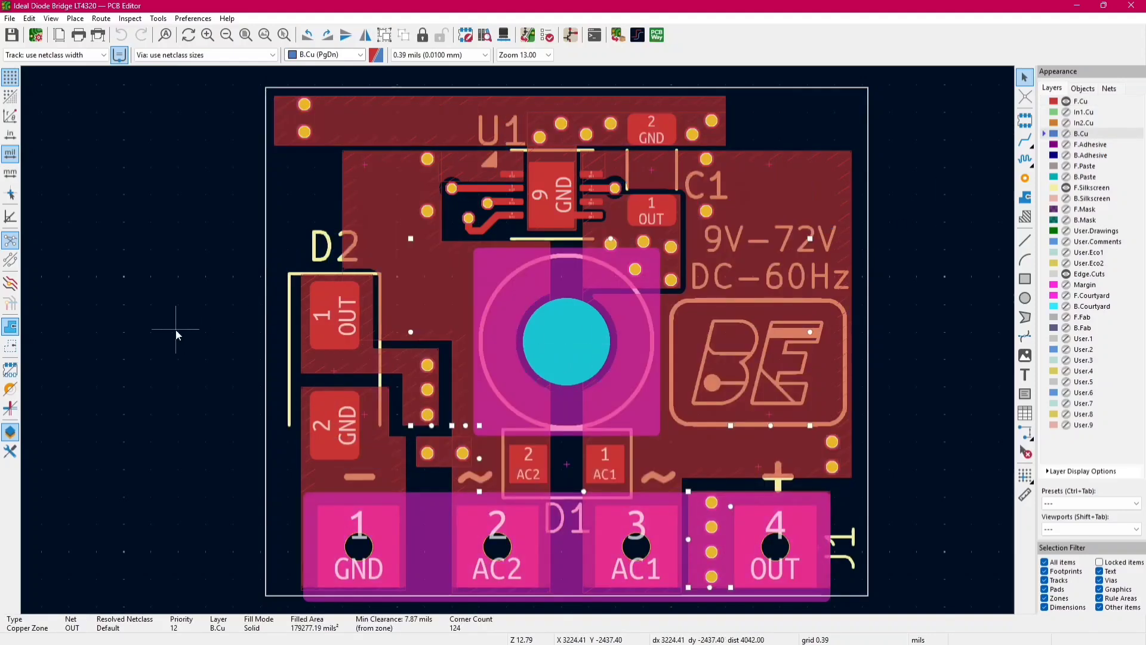
left_click(480, 496)
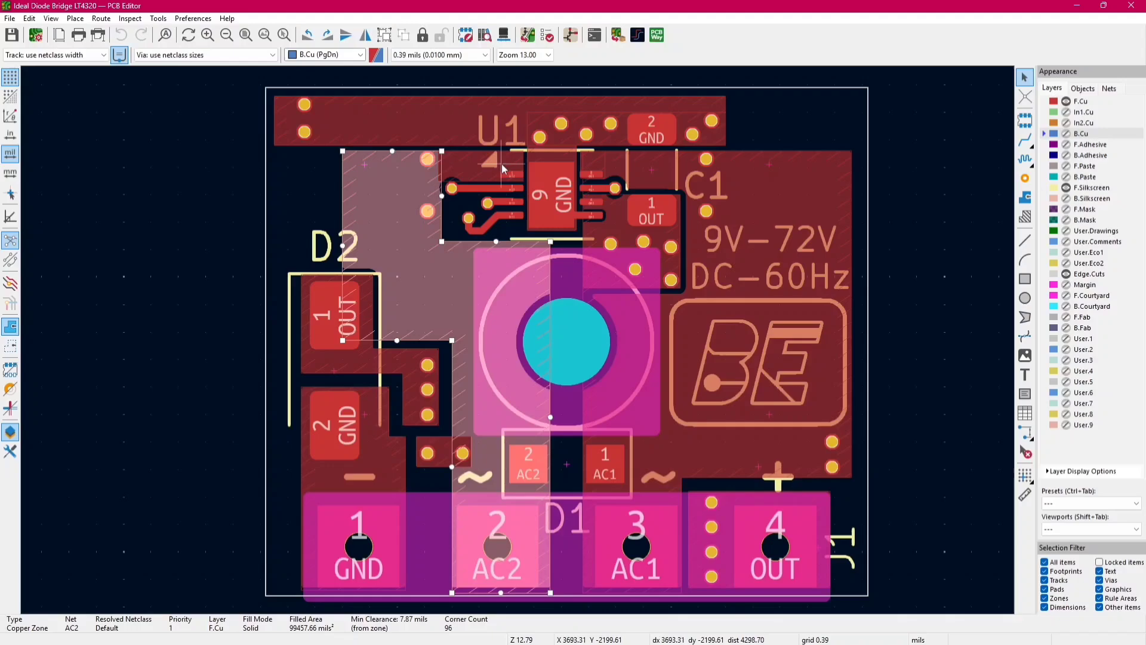
scroll(503, 169, "up", 5)
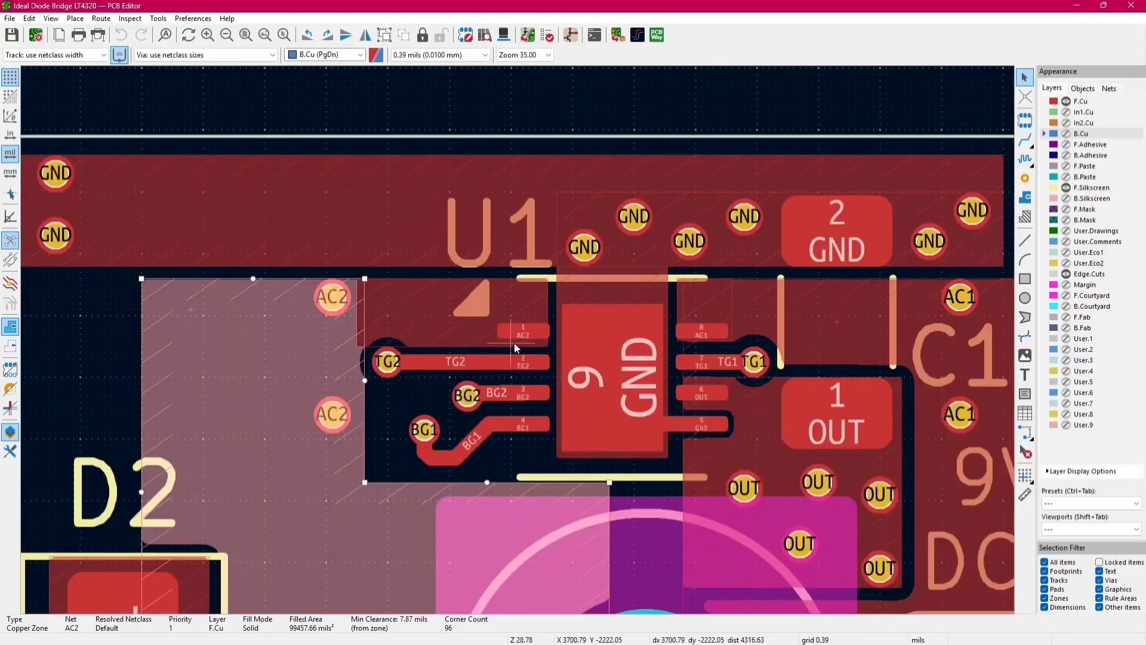
scroll(524, 329, "down", 4)
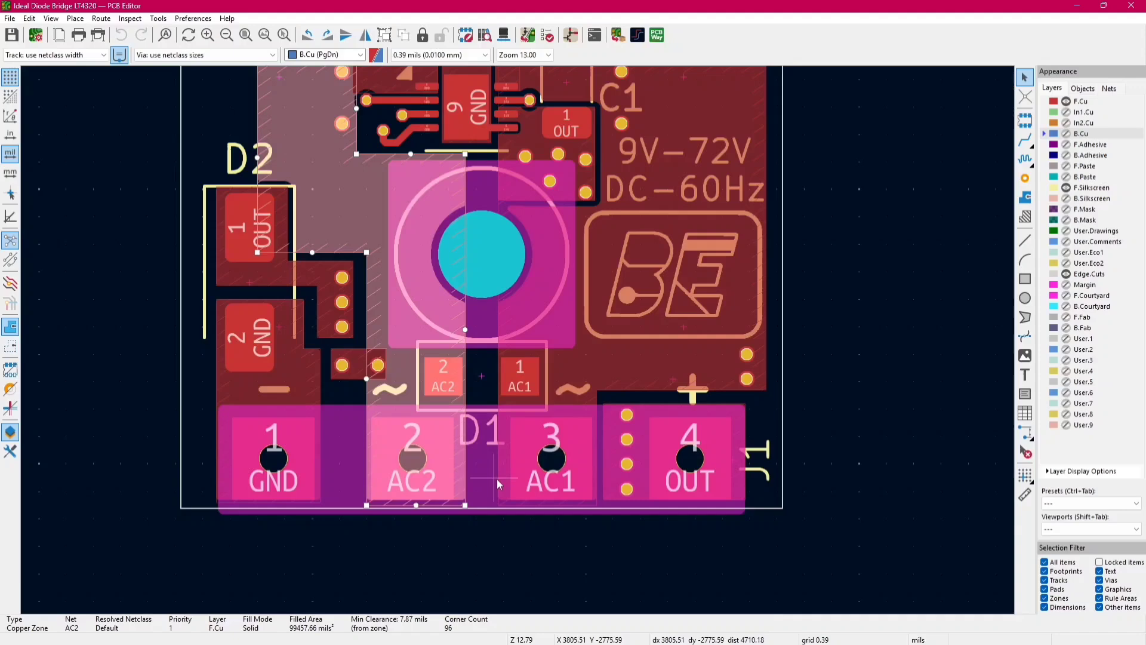
left_click(527, 434)
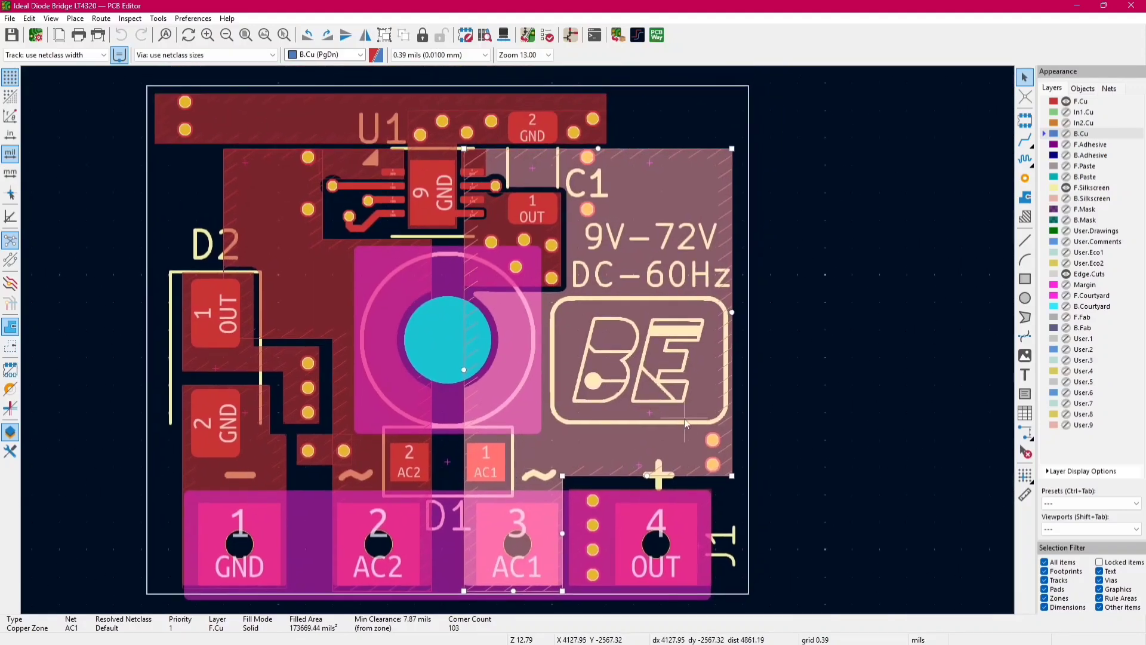
scroll(576, 158, "up", 2)
scroll(485, 300, "up", 2)
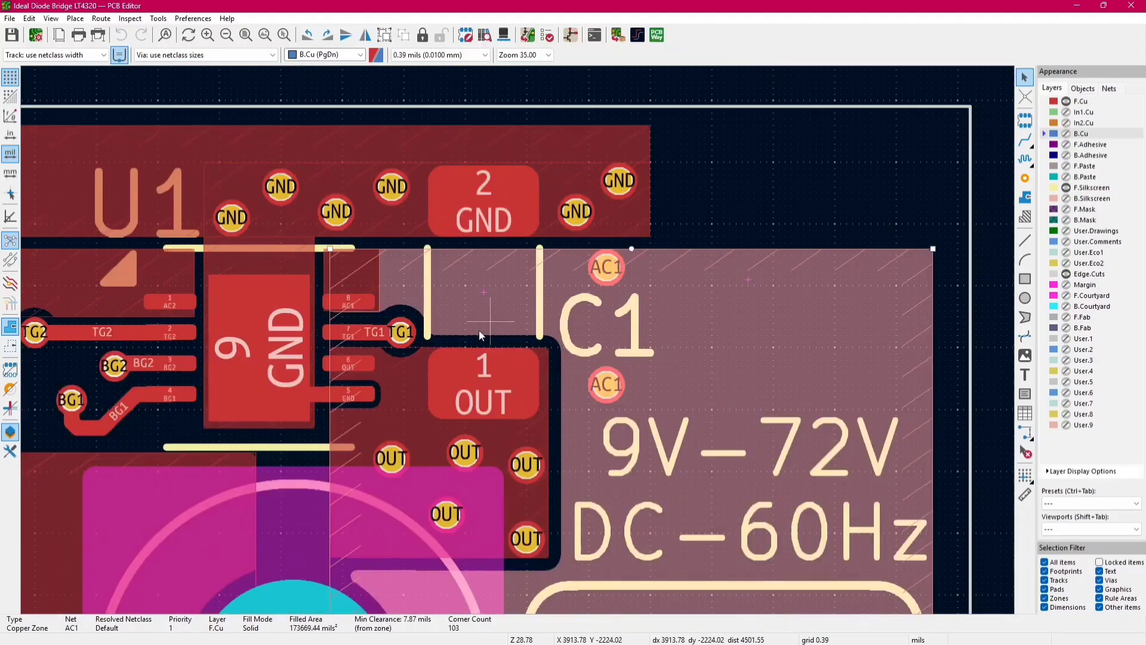
scroll(390, 295, "up", 2)
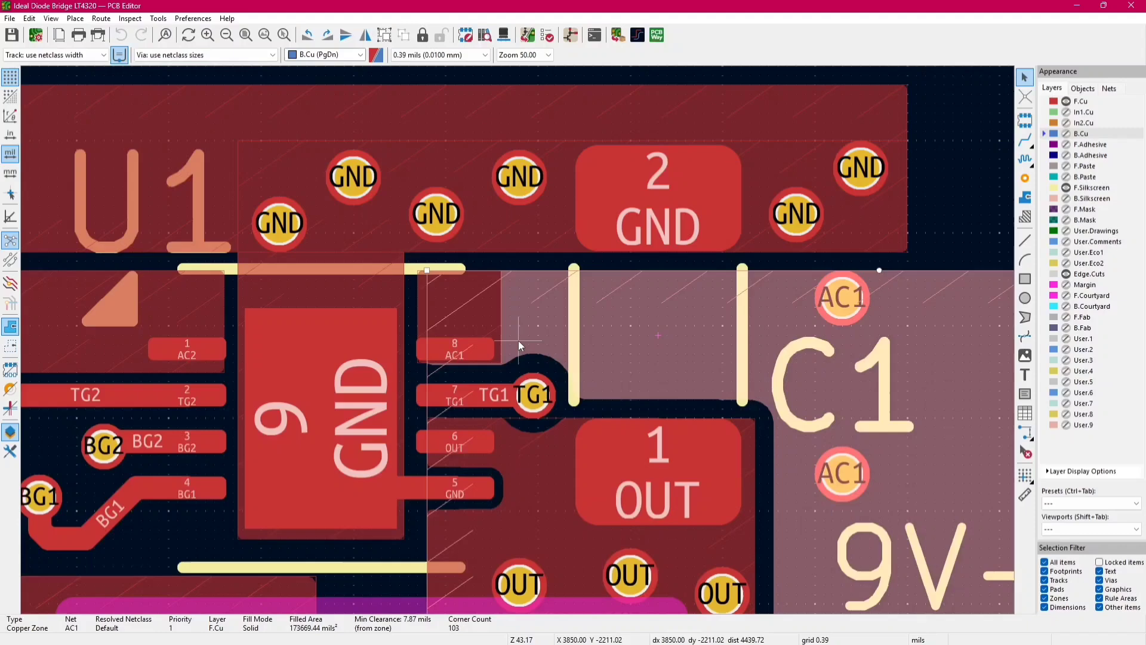
left_click(456, 343)
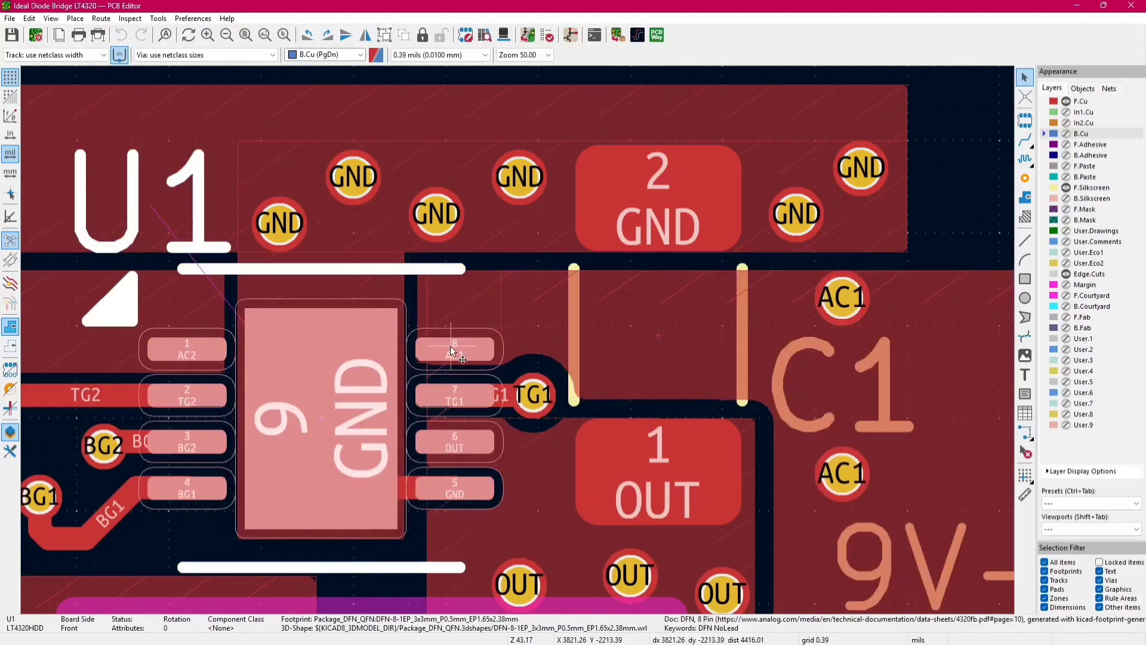
left_click(453, 352)
scroll(503, 356, "down", 5)
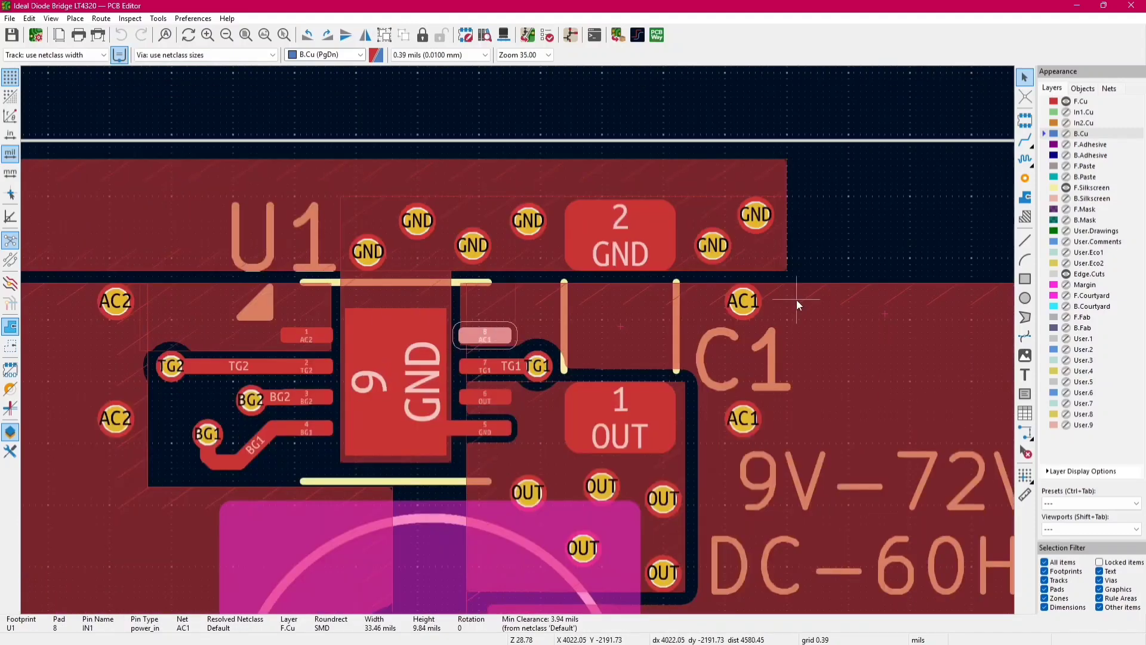
left_click(584, 514)
Show the B.Cu layer and select the back-copper zone near the OUT terminal.
scroll(561, 501, "down", 1, "shift")
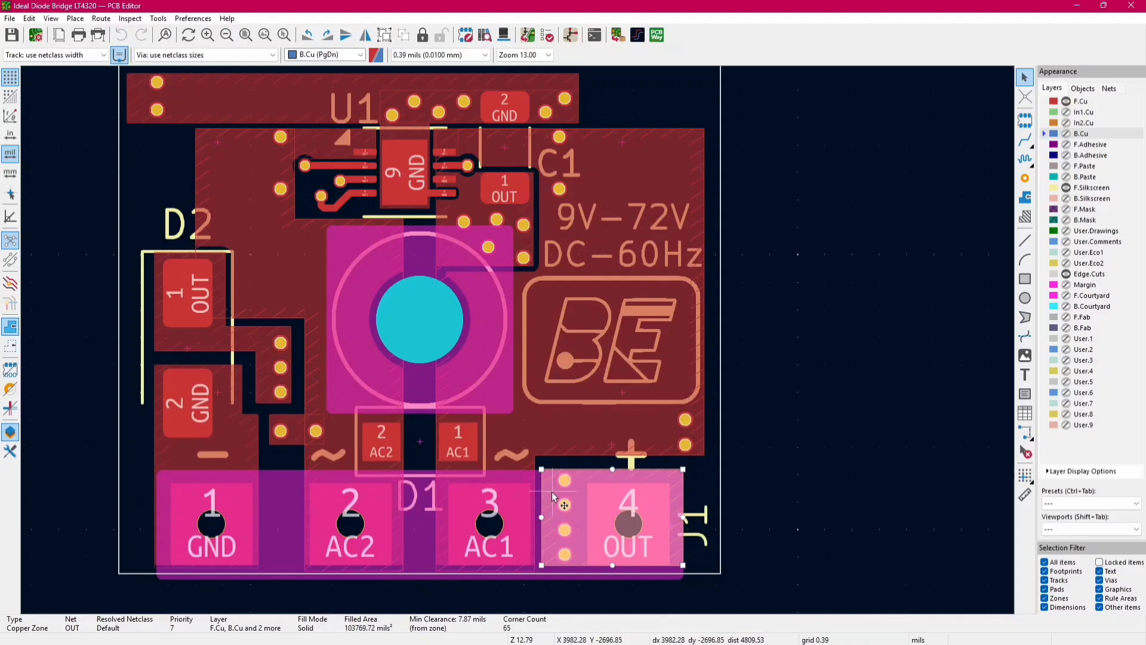
left_click(1066, 133)
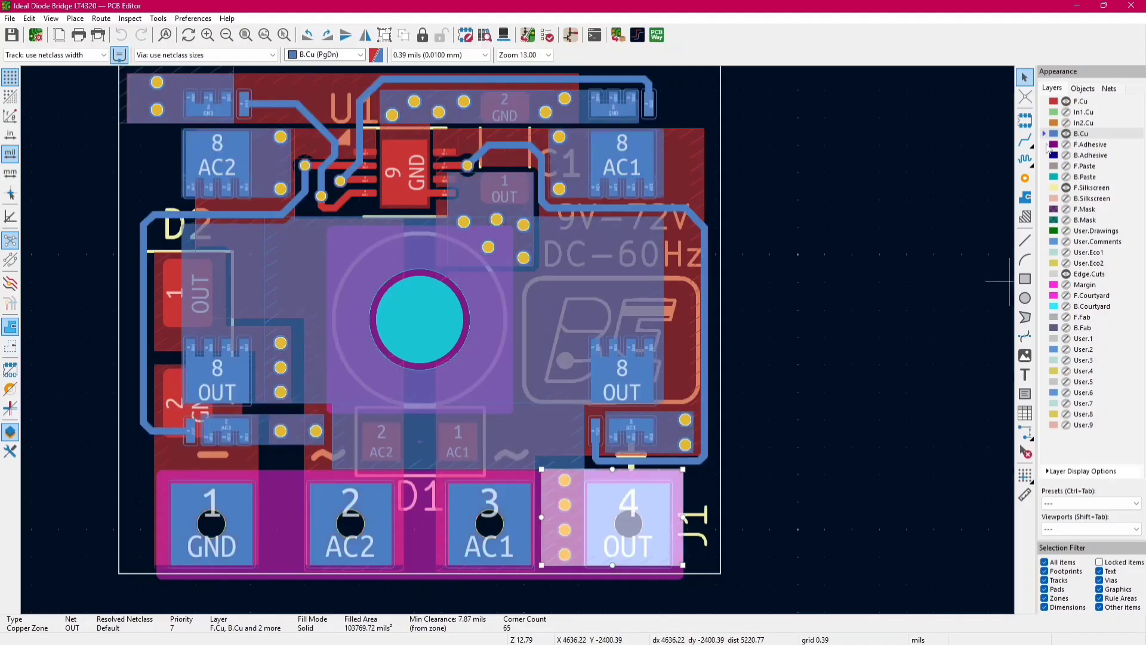
left_click(596, 503)
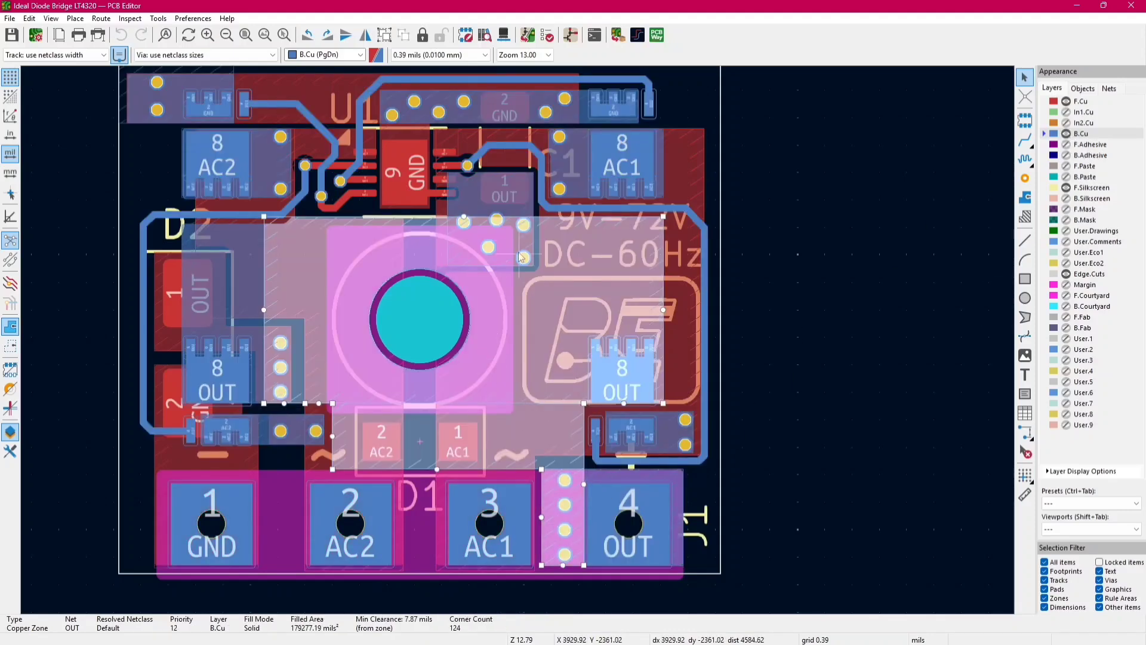
On front copper, inspect the OUT zone beside U1 and U1's pad 6 (OUT).
scroll(501, 215, "up", 4)
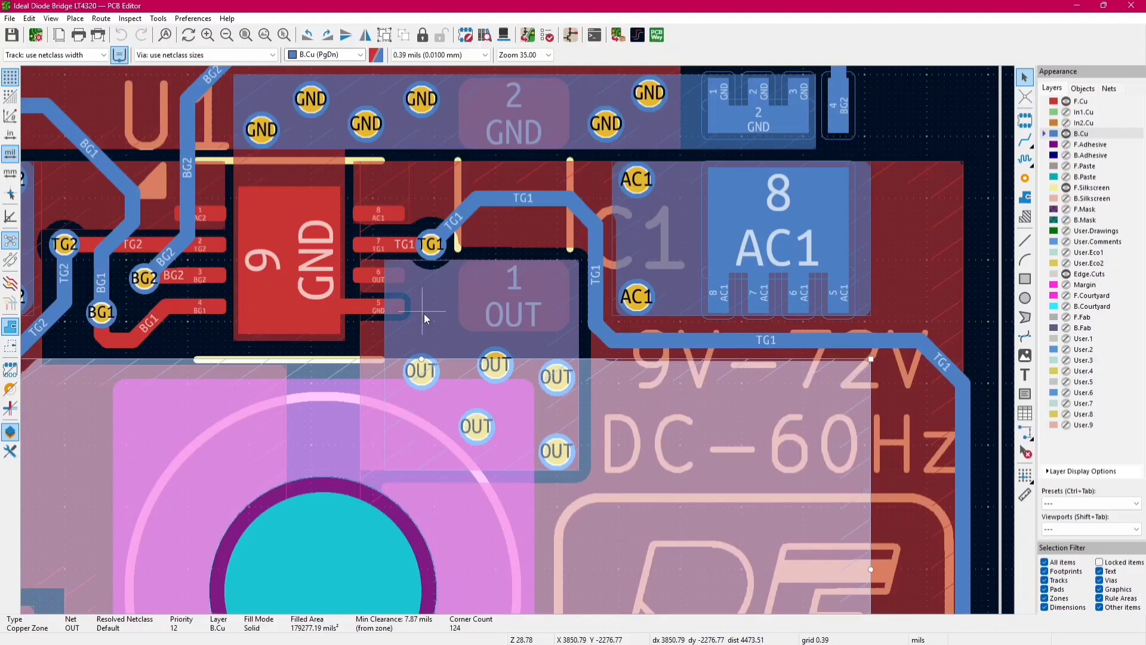
key("Page_Up")
left_click(445, 334)
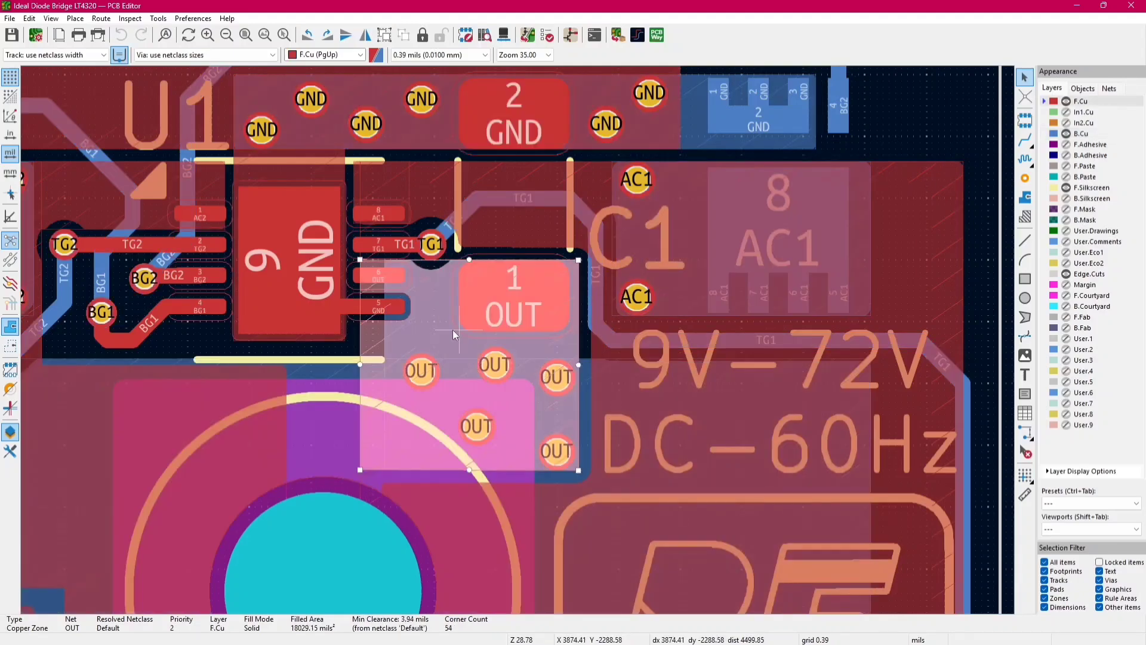
scroll(428, 292, "up", 1)
left_click(476, 358)
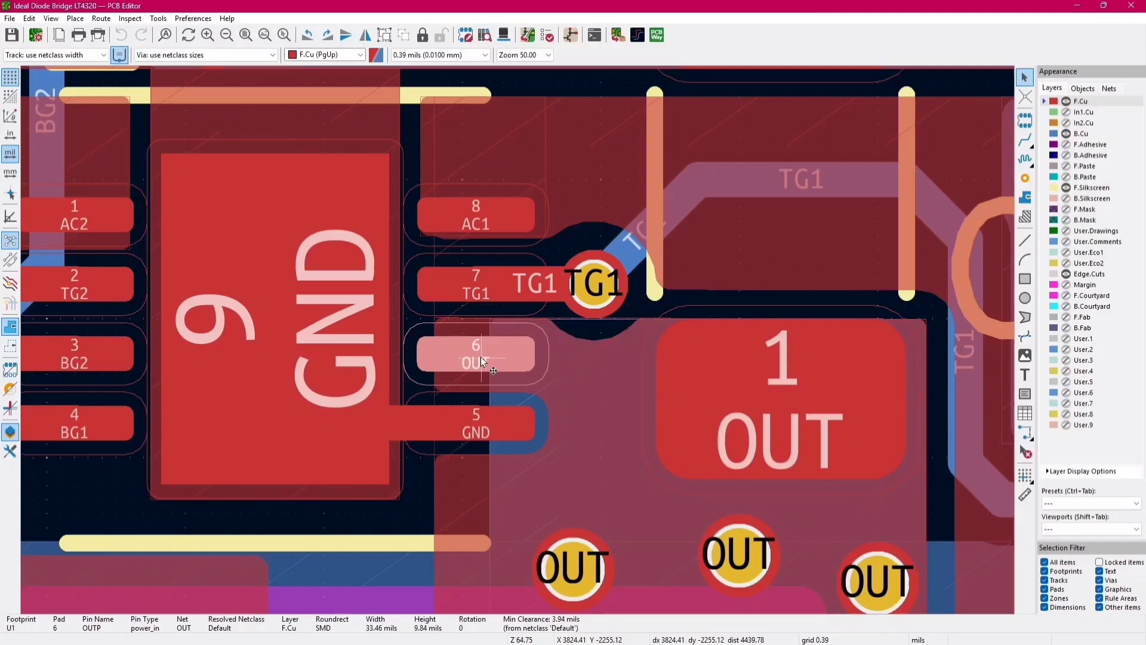
Fit the board and check through vias' nets on back copper, including one on OUT.
key("Home")
key("Page_Down")
left_click(371, 164)
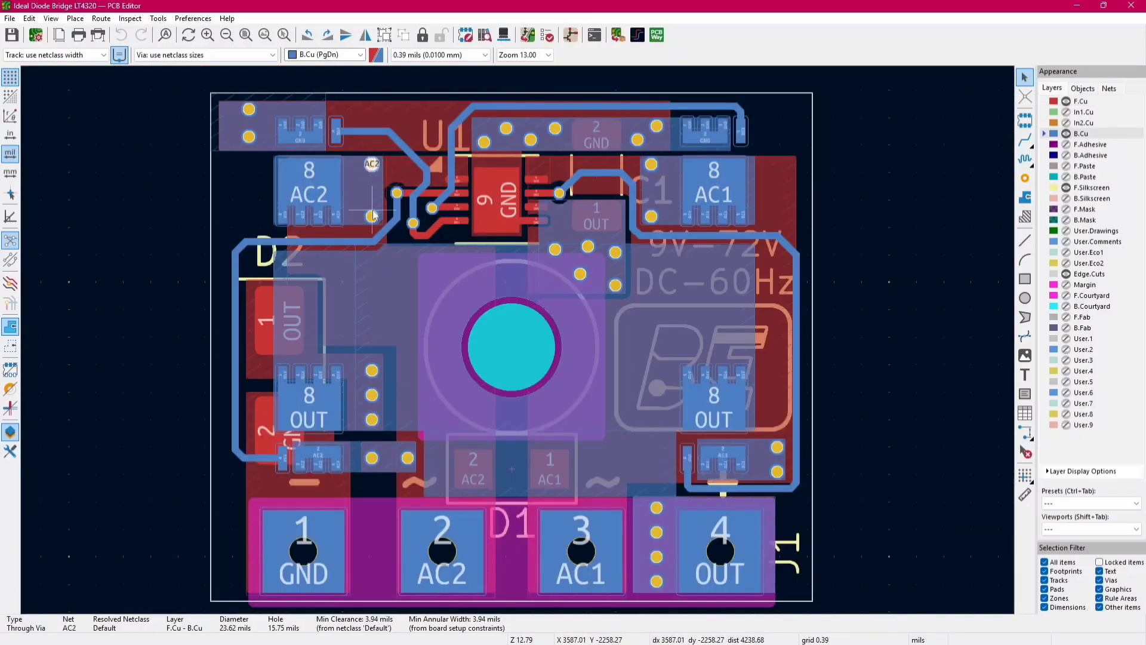
left_click(229, 250)
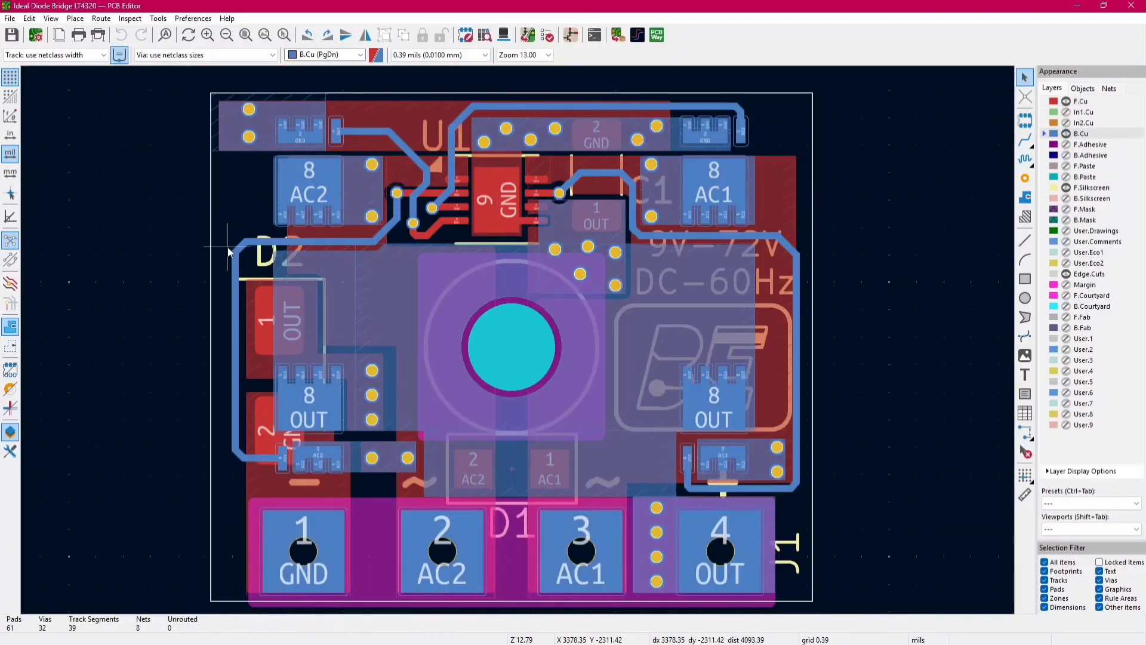
left_click(372, 394)
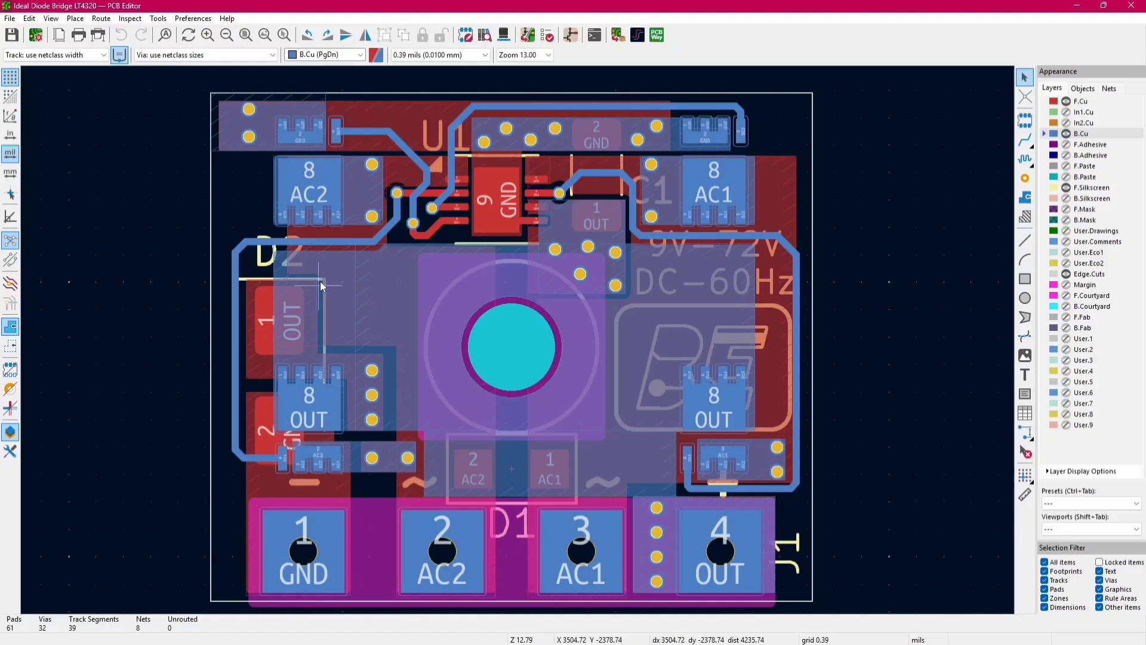
Inspect a GND via's properties in millimetres, then view the board in the 3D viewer.
key("ctrl+u")
double_click(249, 137)
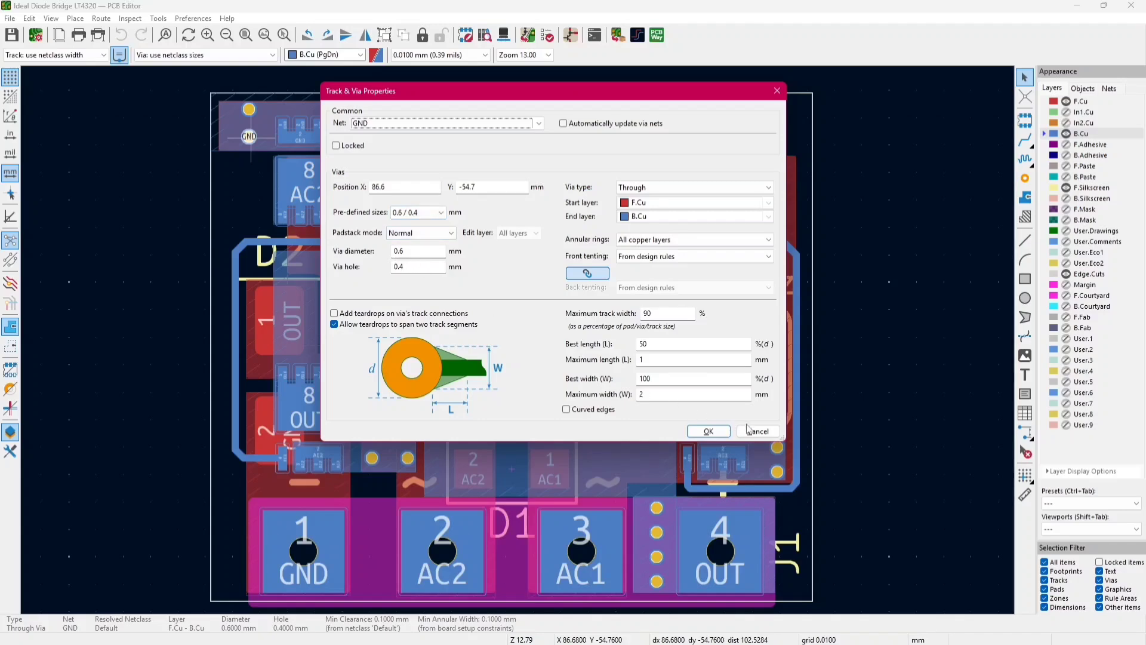
left_click(756, 431)
key("Page_Up")
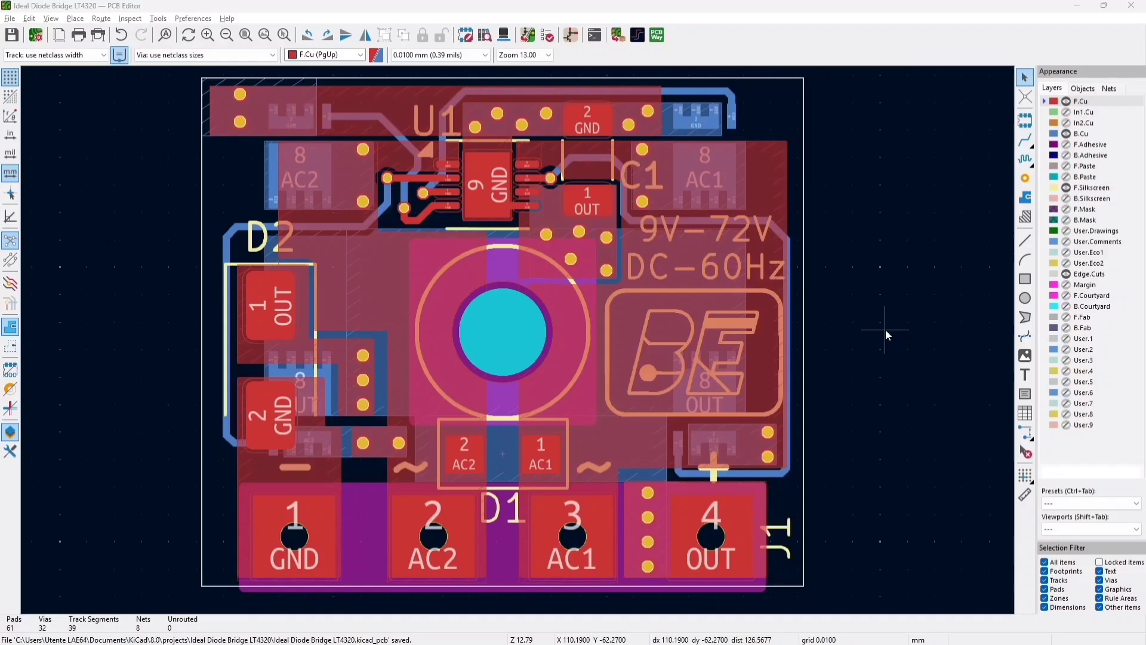
key("alt+3")
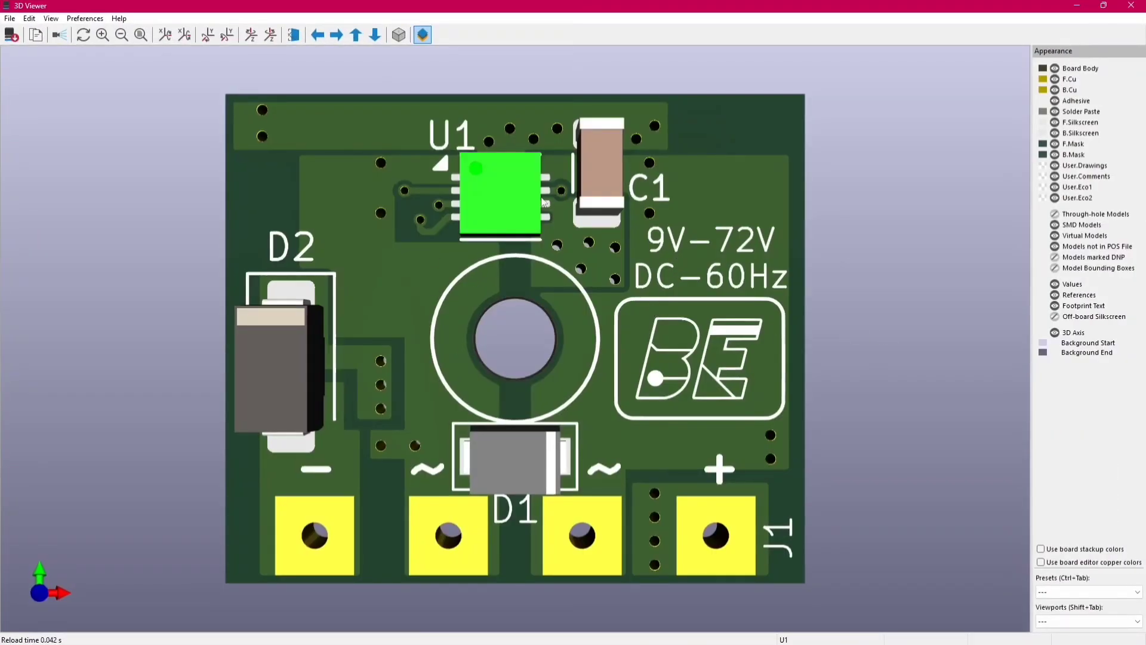
Flip and orbit the 3D board, ending on a flat underside view of MOSFETs Q1–Q4.
key("shift+z")
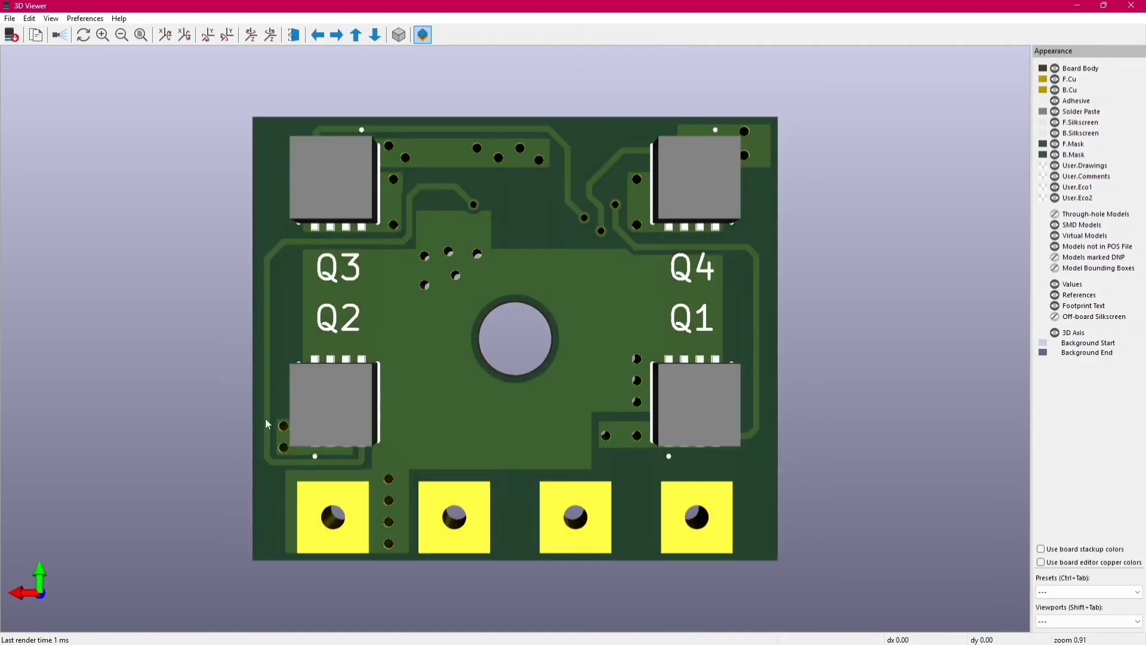
key("z")
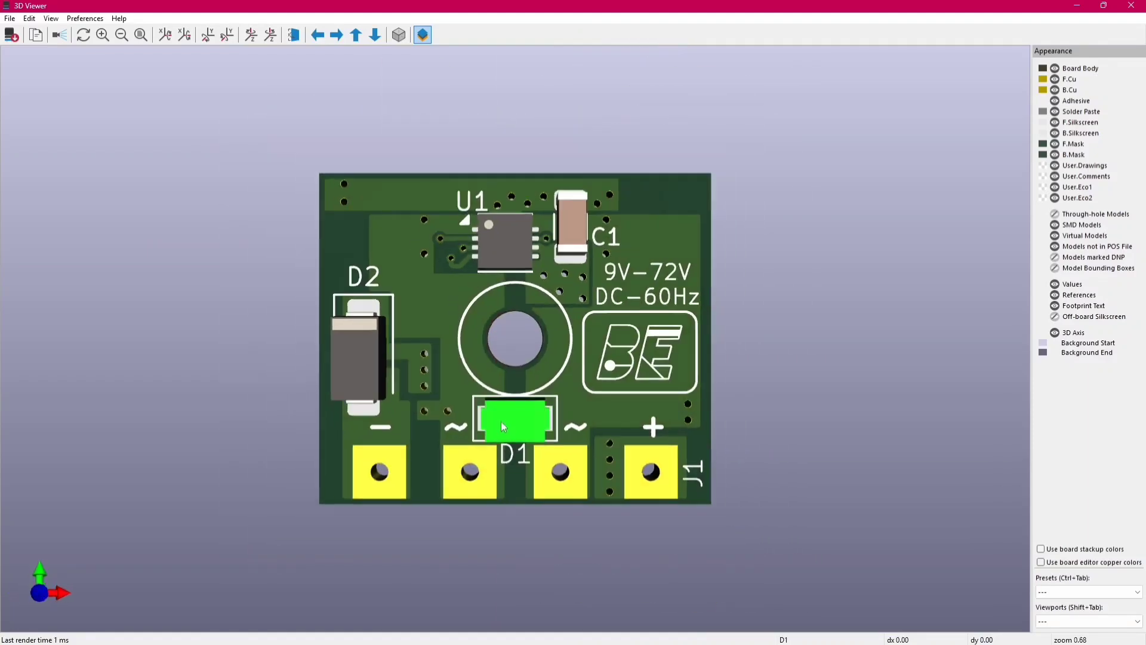
left_click_drag(483, 421, 722, 395)
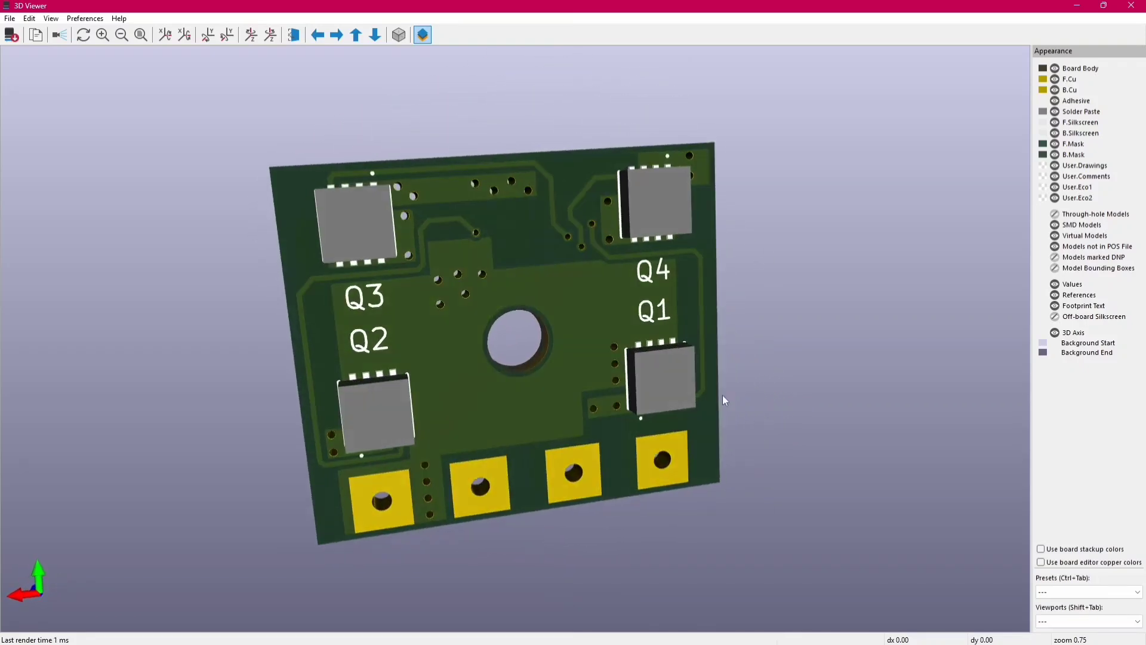
left_click_drag(378, 297, 299, 310)
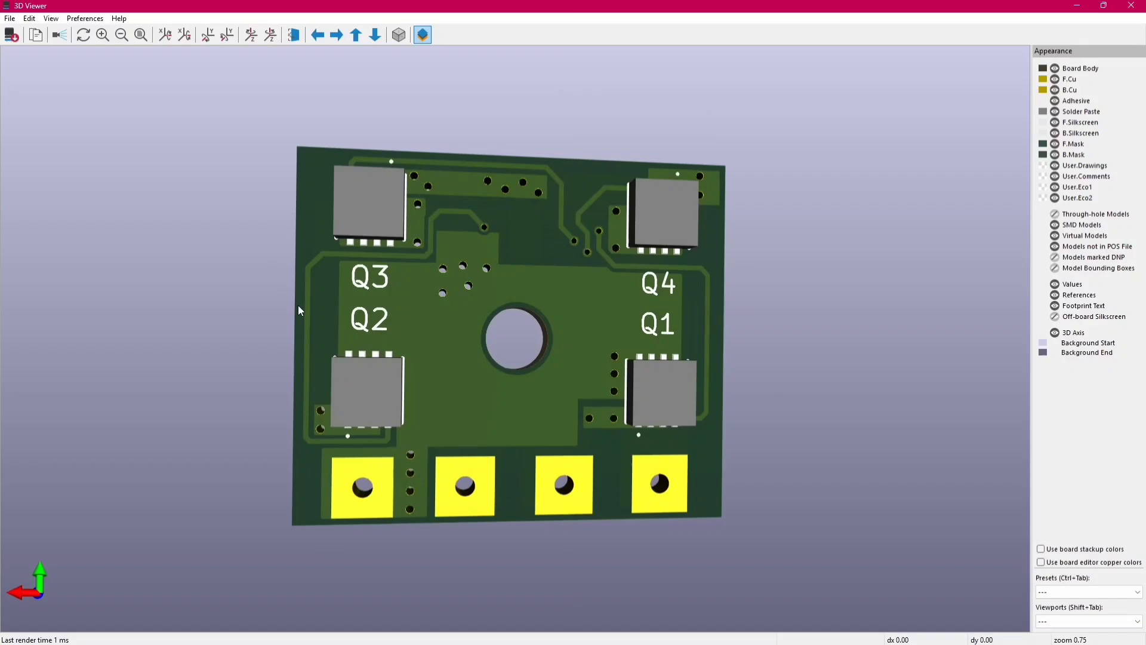
key("shift+z")
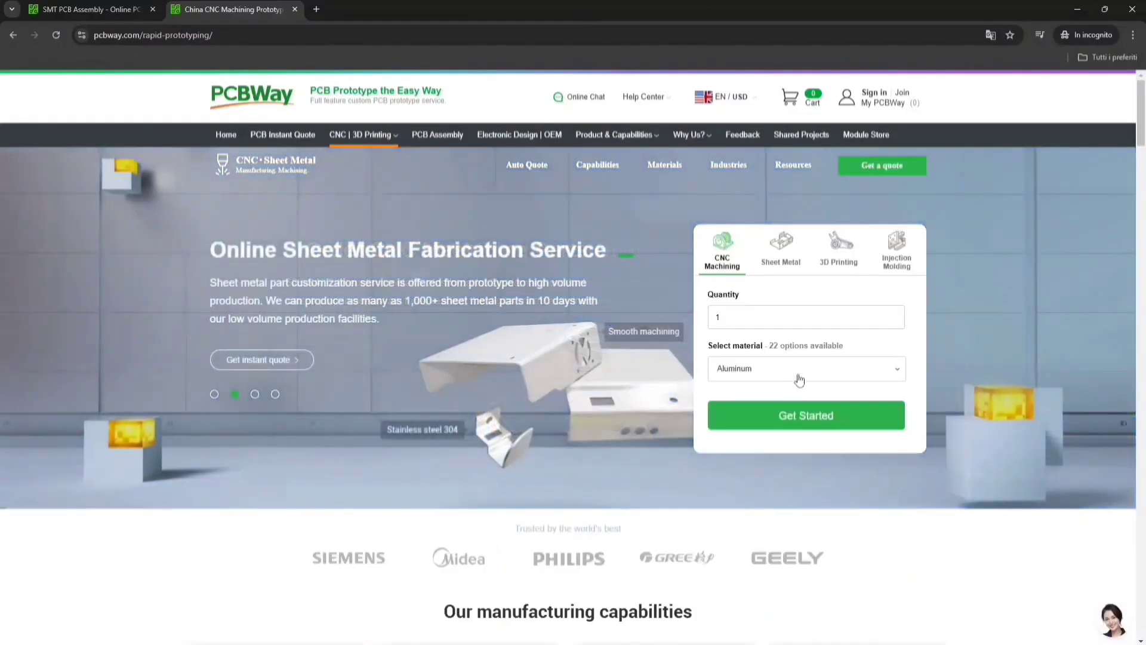
Open the CNC Machining Select material dropdown and scroll through its 22 material options.
left_click(799, 376)
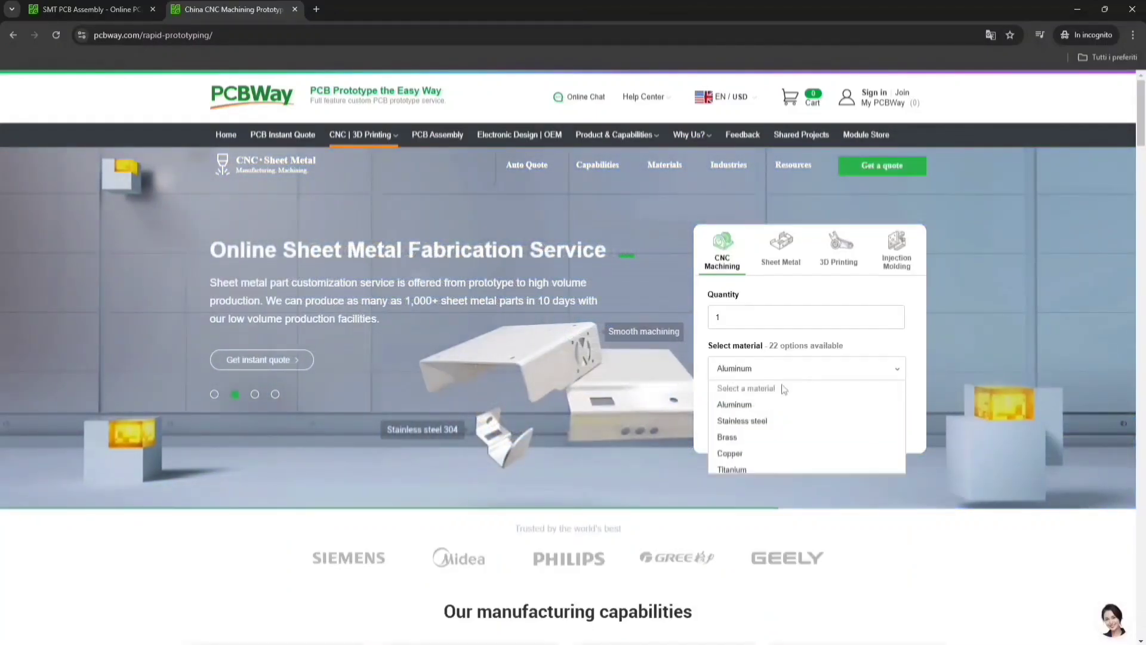
scroll(773, 416, "down", 5)
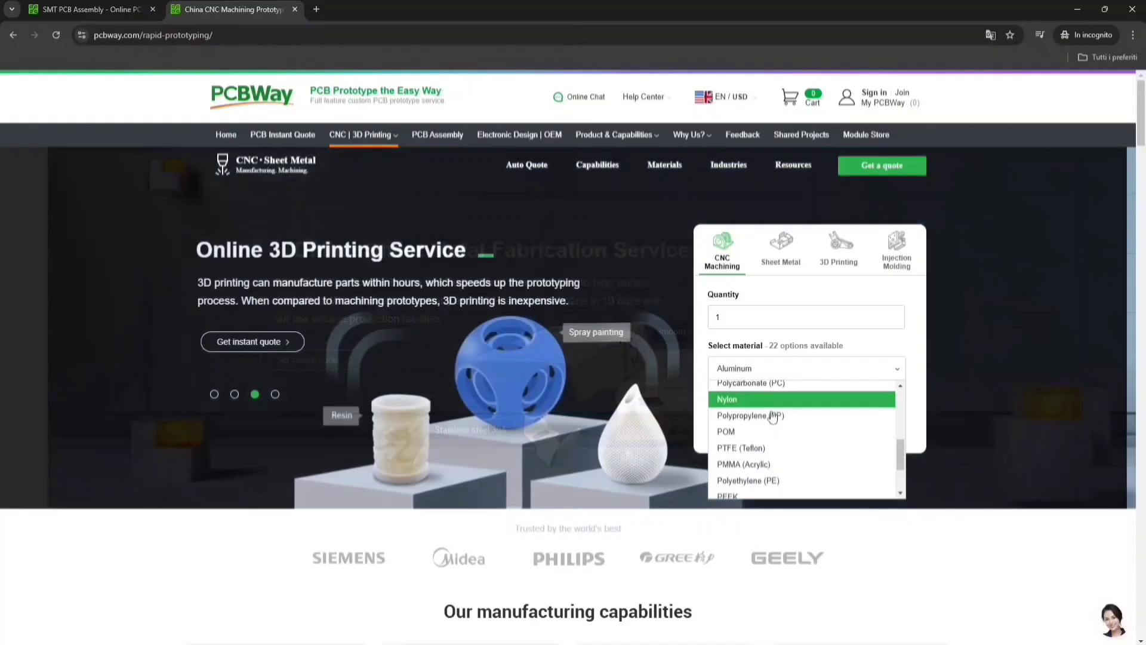